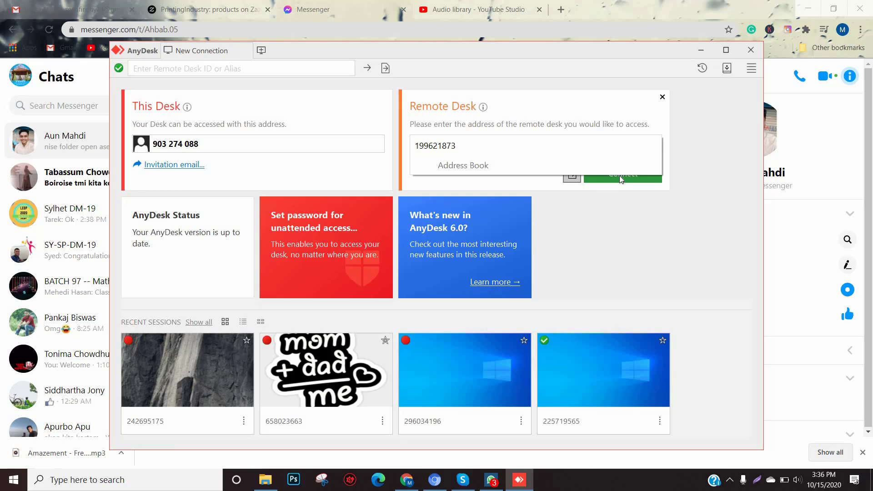
Step: Connect AnyDesk to the remote computer so its desktop appears in the session
left_click(619, 176)
left_click(620, 176)
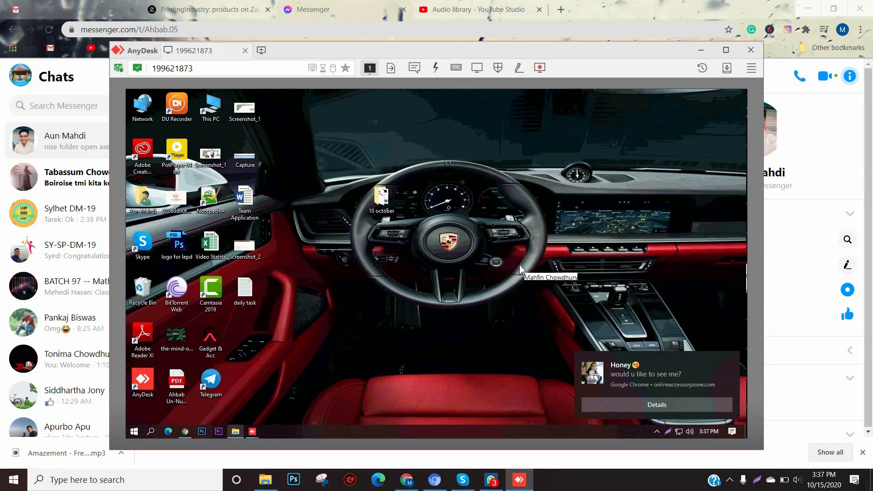
Step: Review the Football clips folder, minimize it, and launch Camtasia 2019 from the desktop
mouse_move(235, 431)
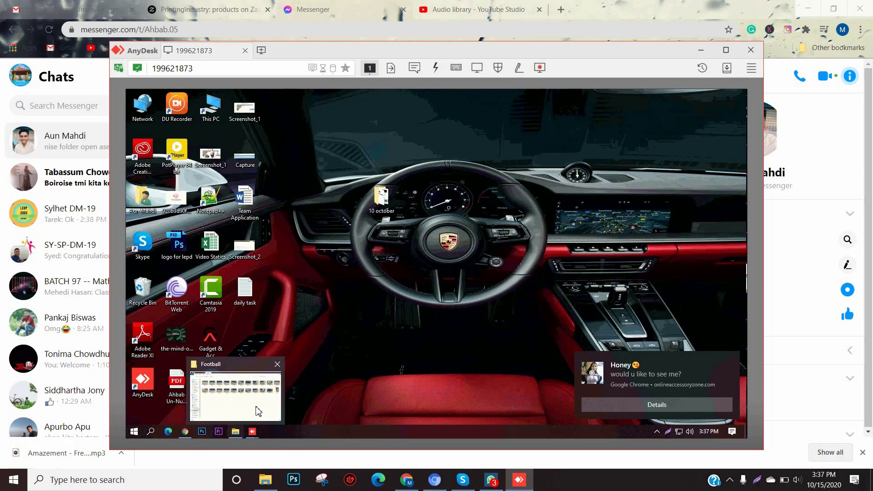
left_click(259, 411)
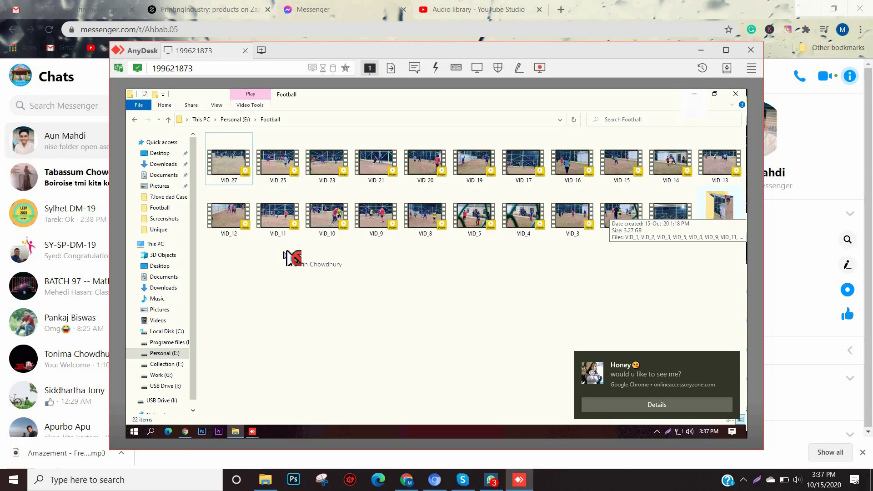
left_click(696, 95)
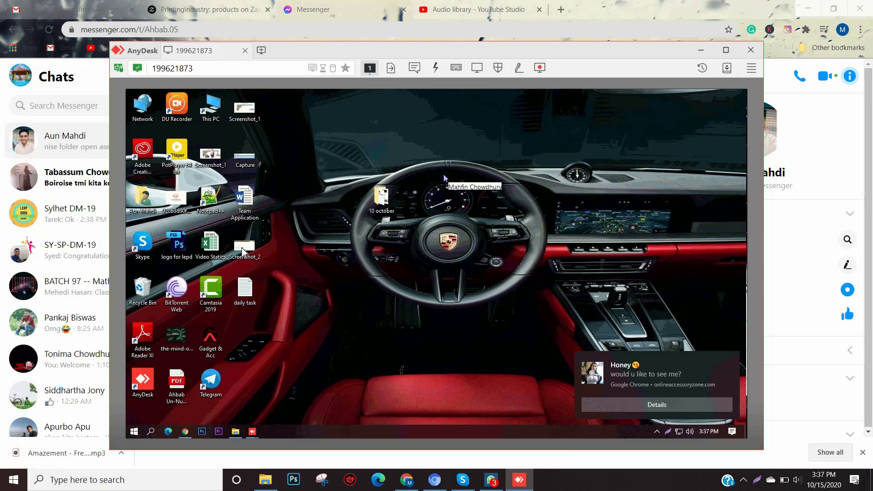
left_click(214, 295)
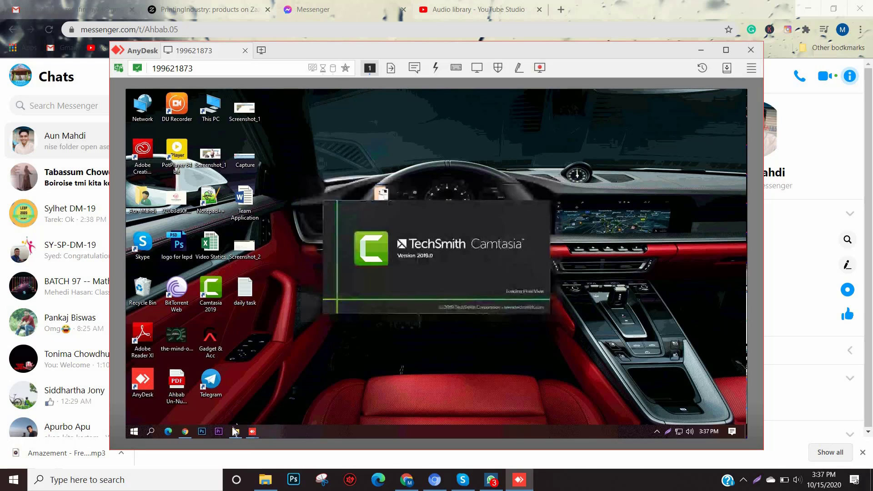
Step: Dismiss both browser notifications and minimize the Unique folder to reveal Camtasia's welcome screen
left_click(234, 431)
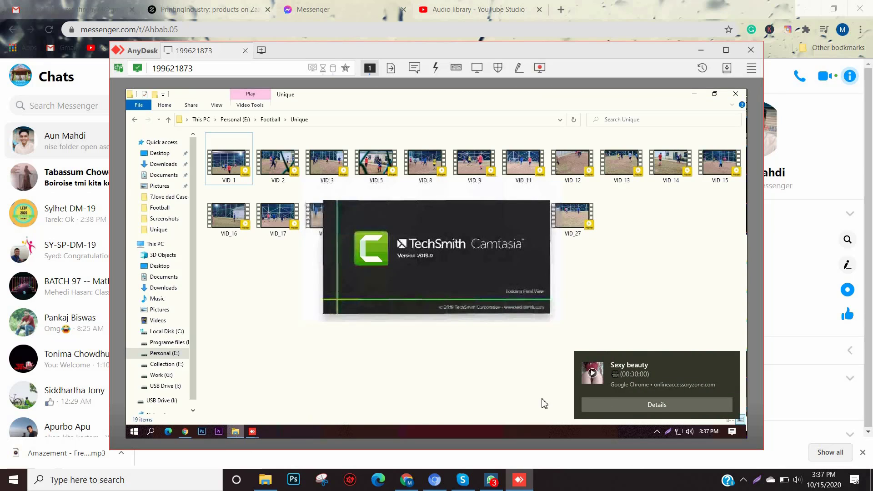
left_click(730, 360)
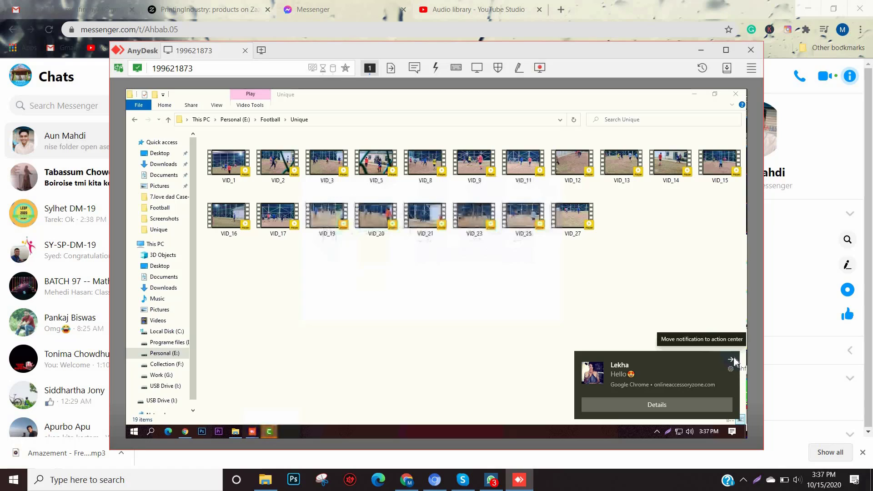
left_click(733, 357)
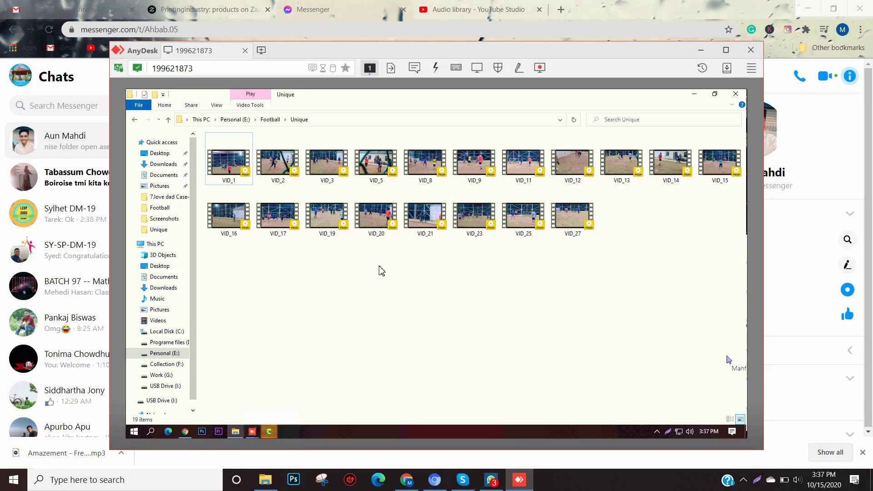
left_click(694, 95)
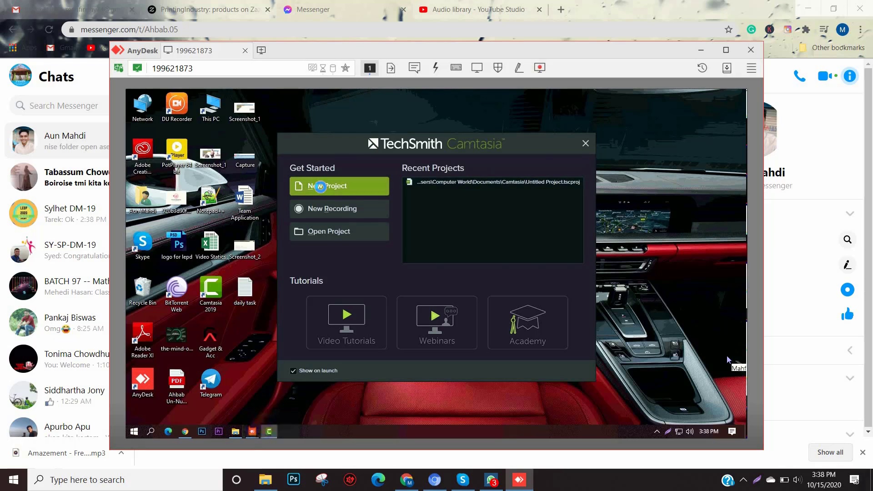
Step: Start a new project and import every video from the Unique folder
left_click(322, 191)
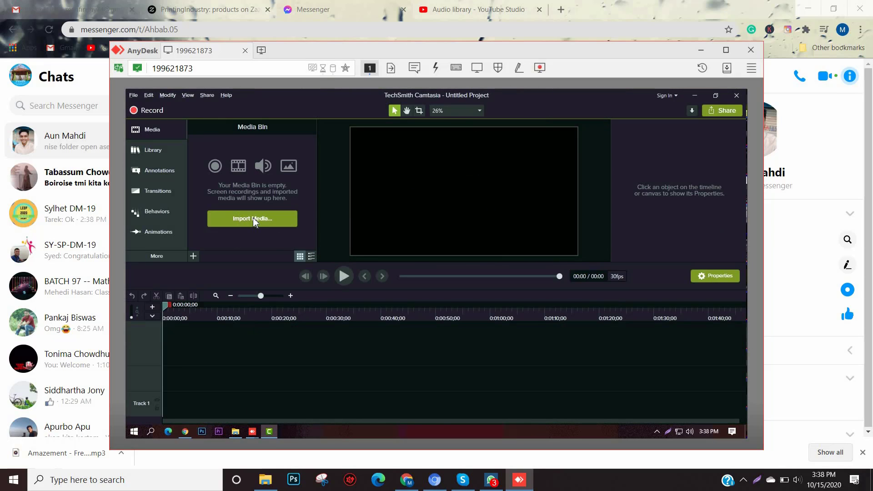
left_click(253, 220)
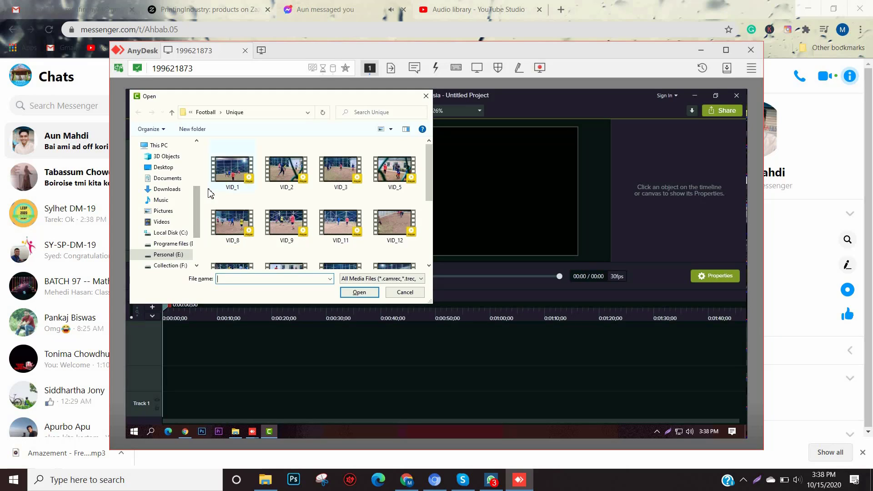
key("ctrl+a")
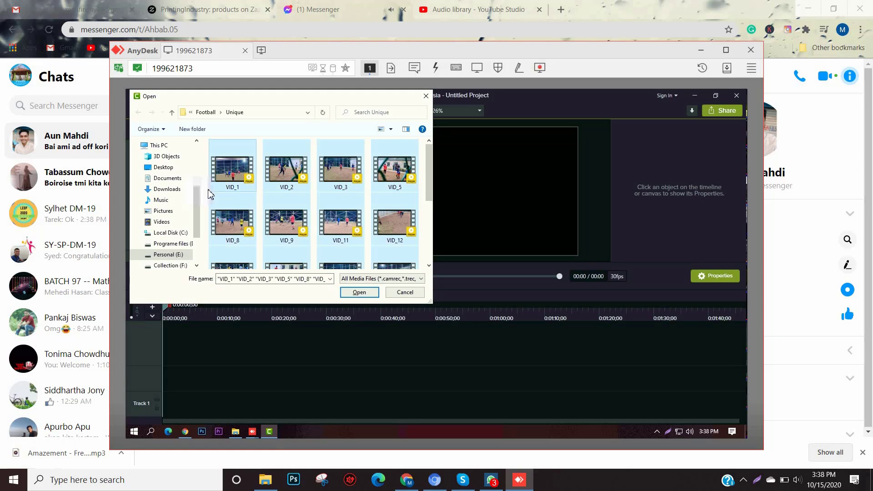
left_click(352, 292)
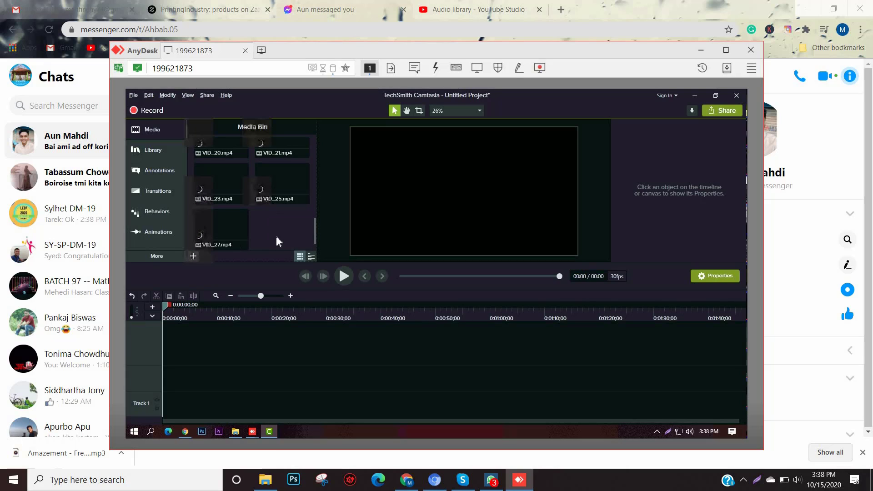
Step: Drag VID_1 from the Media Bin into the project on Track 1
scroll(277, 237, "up", 1)
scroll(277, 236, "up", 5)
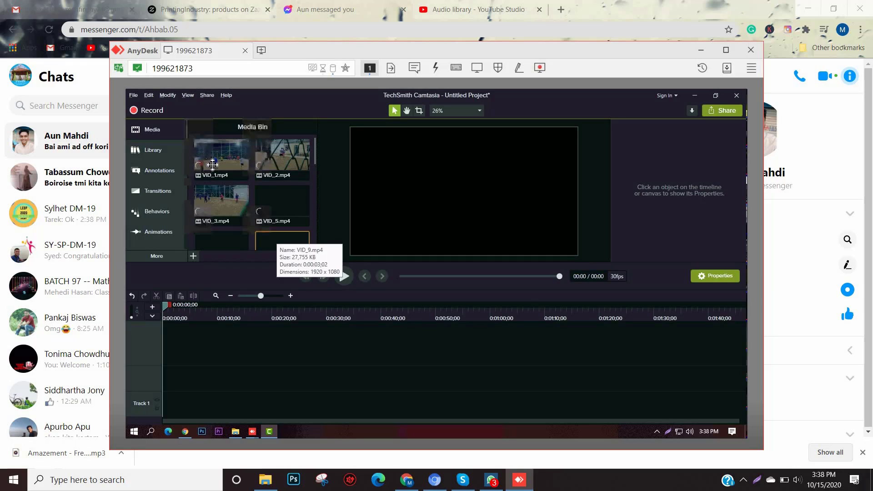
left_click(212, 165)
left_click_drag(396, 179, 399, 181)
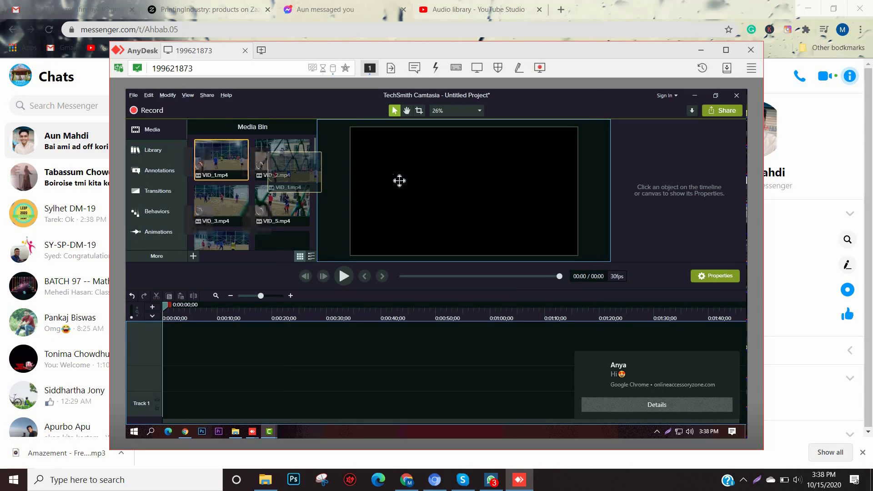
left_click_drag(400, 181, 459, 183)
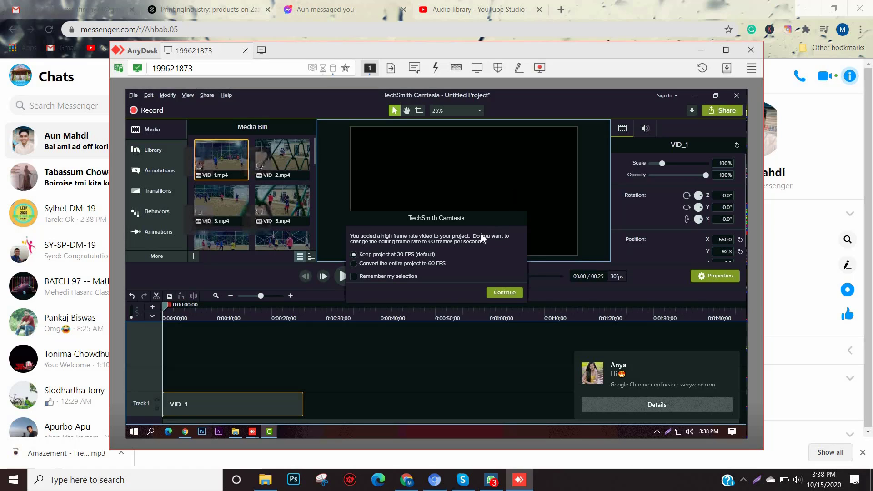
Step: Choose 'Convert the entire project to 60 FPS', continue, and dismiss the browser notification
left_click(404, 263)
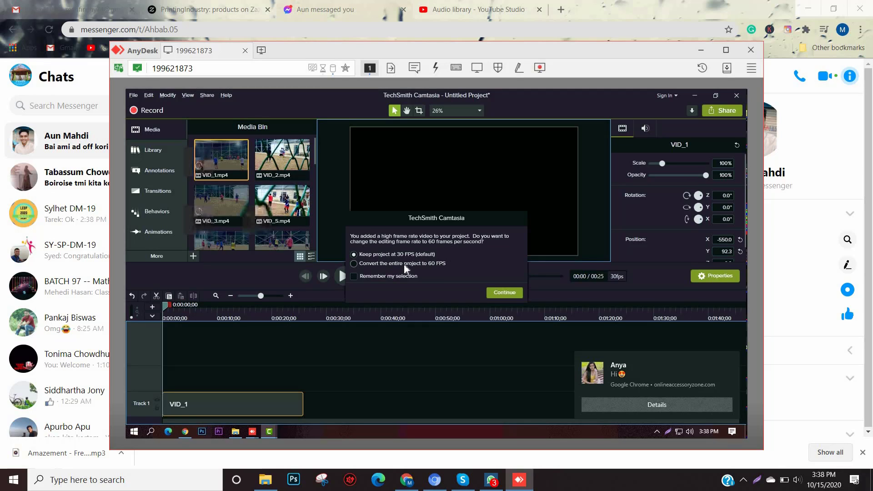
left_click(498, 295)
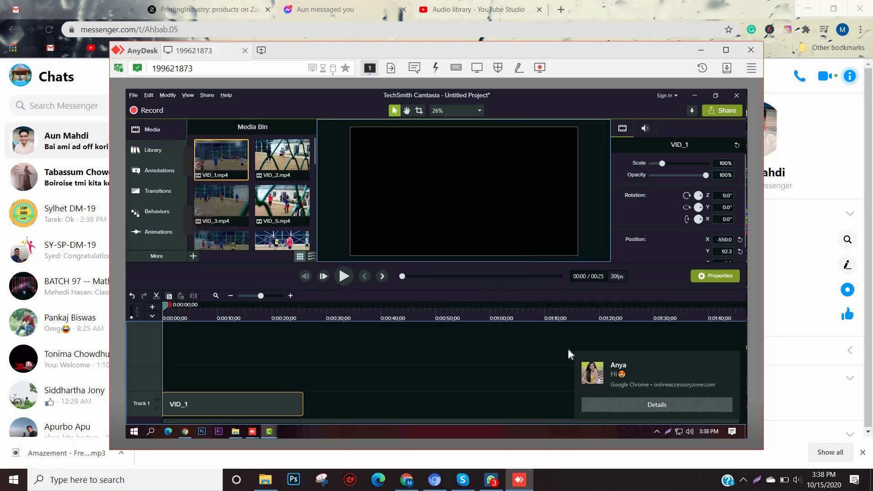
left_click(731, 359)
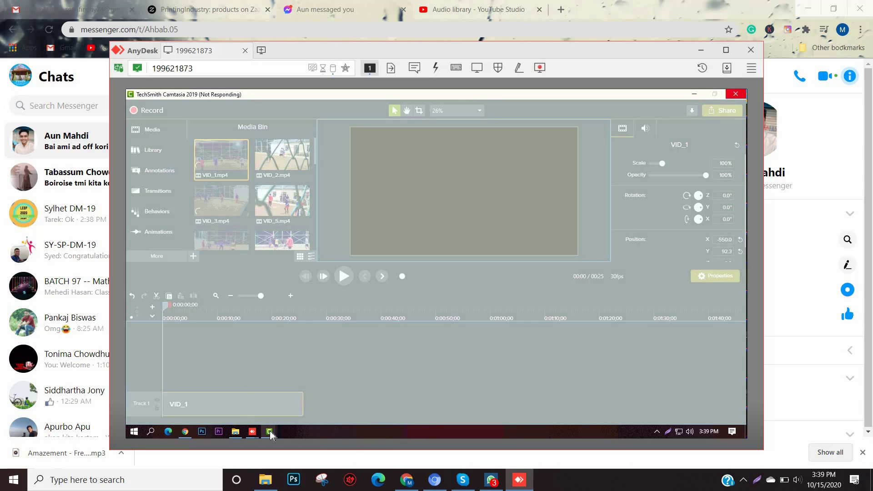
Step: Close the hung Camtasia window from its taskbar thumbnail and choose 'Close the program'
mouse_move(271, 435)
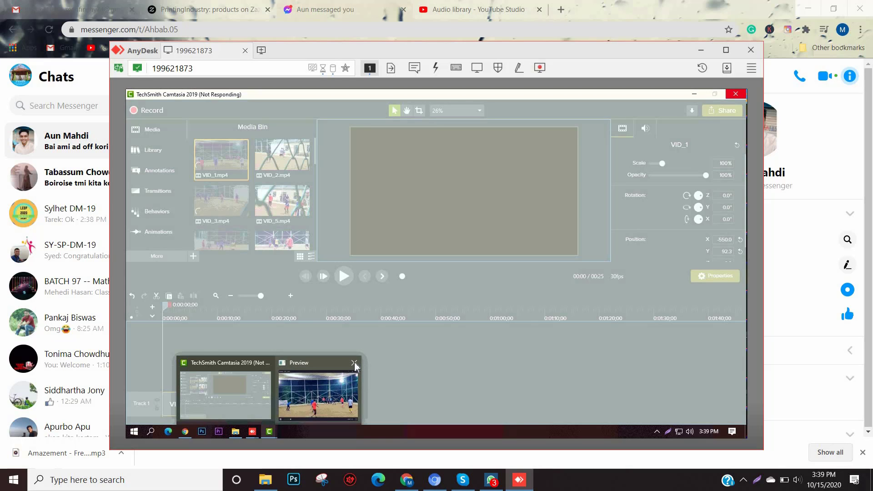
mouse_move(355, 365)
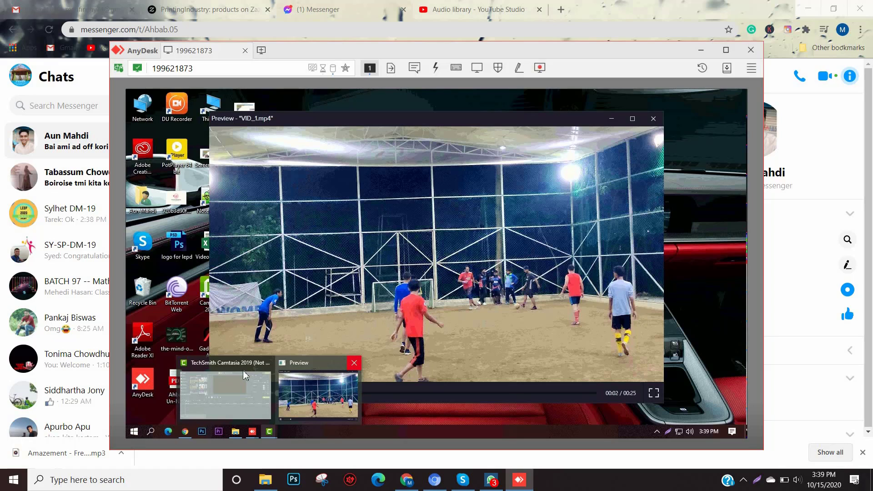
mouse_move(253, 366)
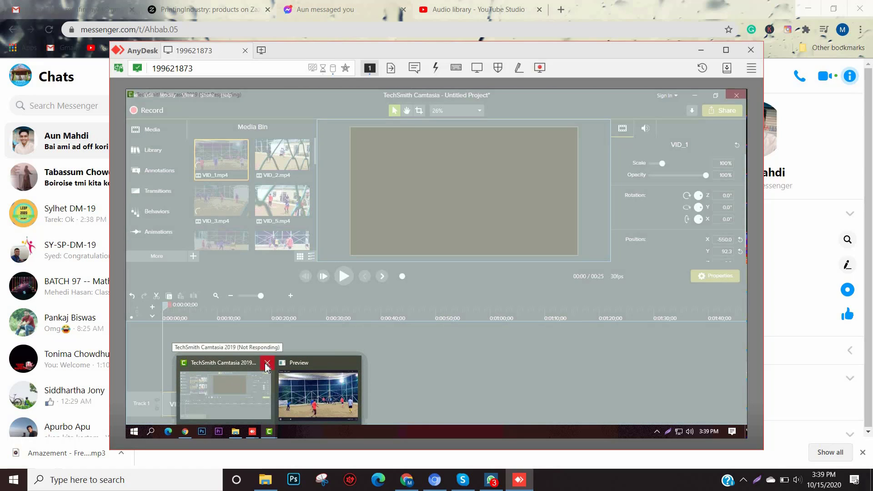
left_click(265, 363)
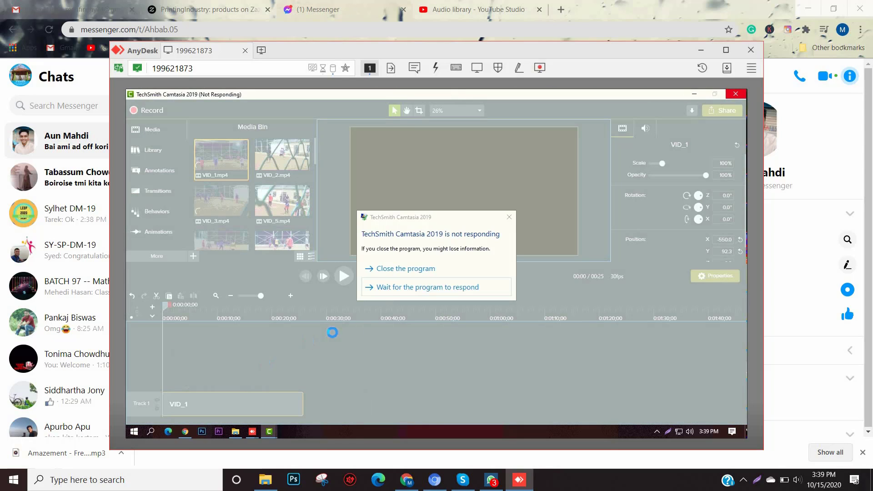
left_click(413, 273)
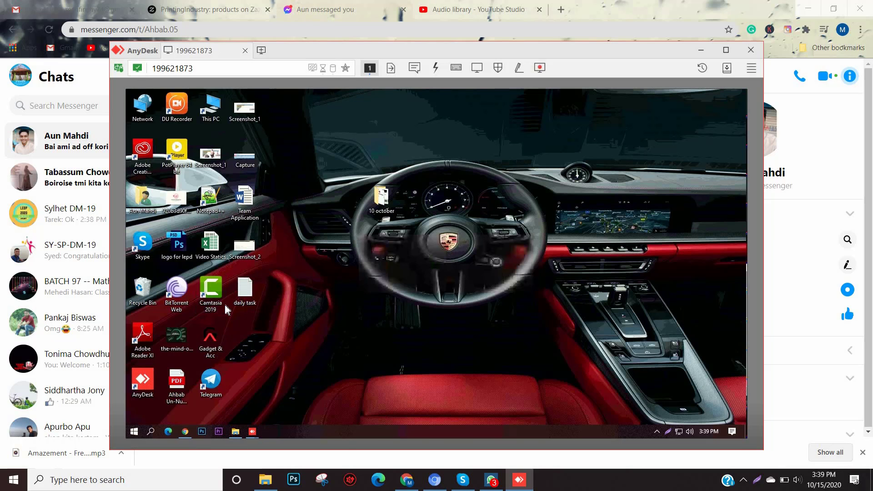
Step: Double-click the Camtasia 2019 desktop icon to relaunch it
double_click(205, 304)
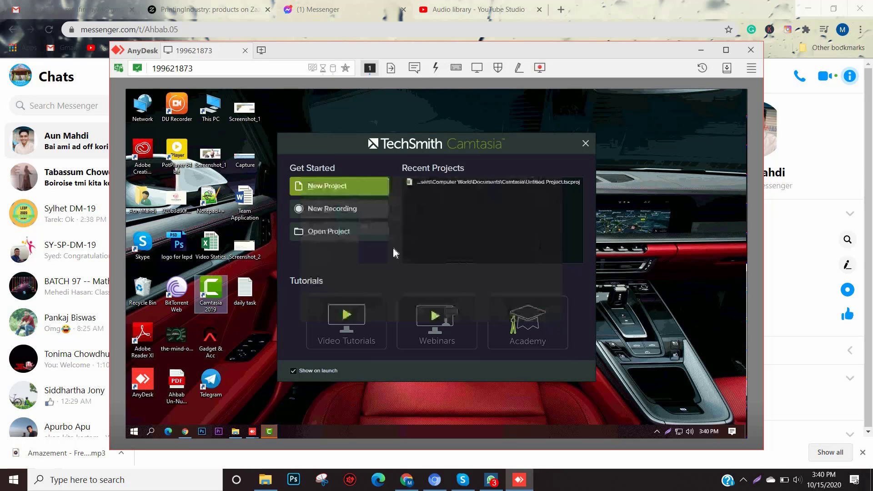
Step: Start a new project and import VID_1 and VID_2 into the Media Bin
left_click(324, 187)
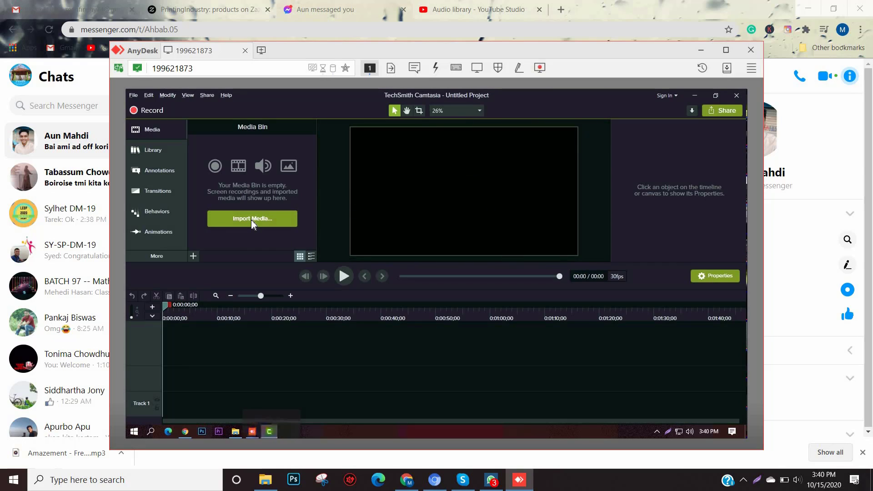
left_click(251, 219)
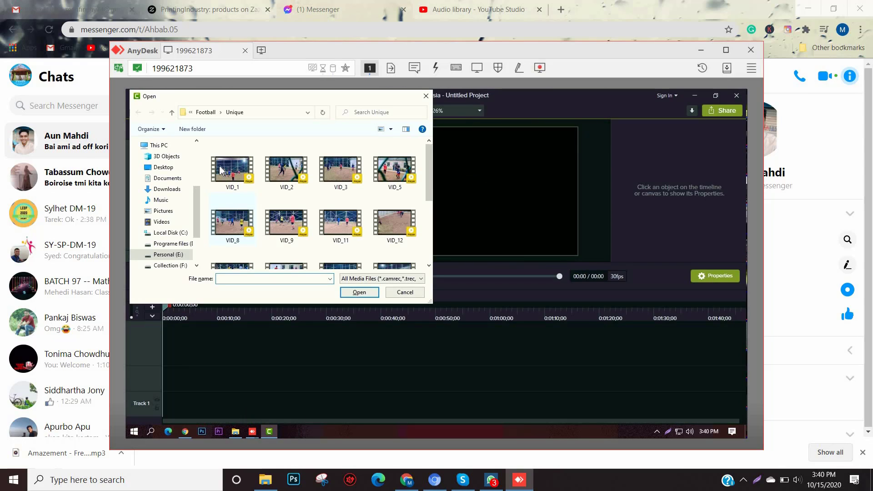
left_click(221, 170)
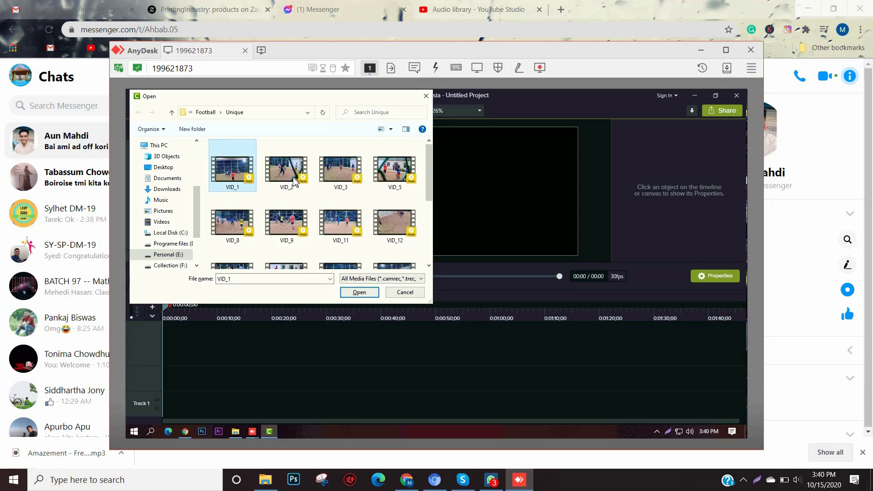
left_click(359, 292)
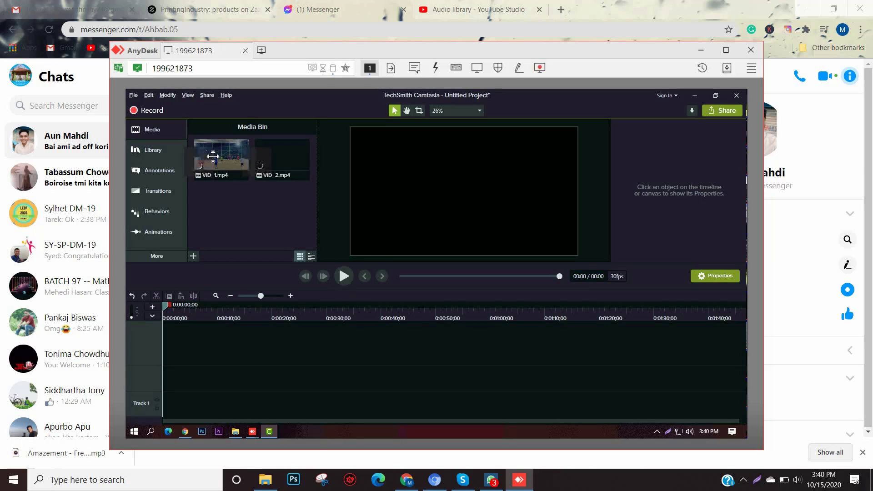
Step: Drag VID_1 onto Track 1 of the timeline
left_click_drag(340, 199, 505, 196)
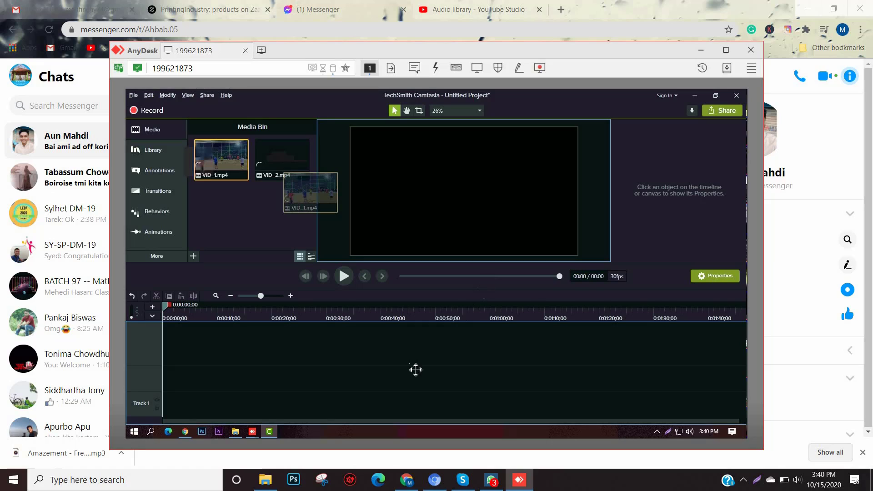
left_click_drag(416, 370, 149, 408)
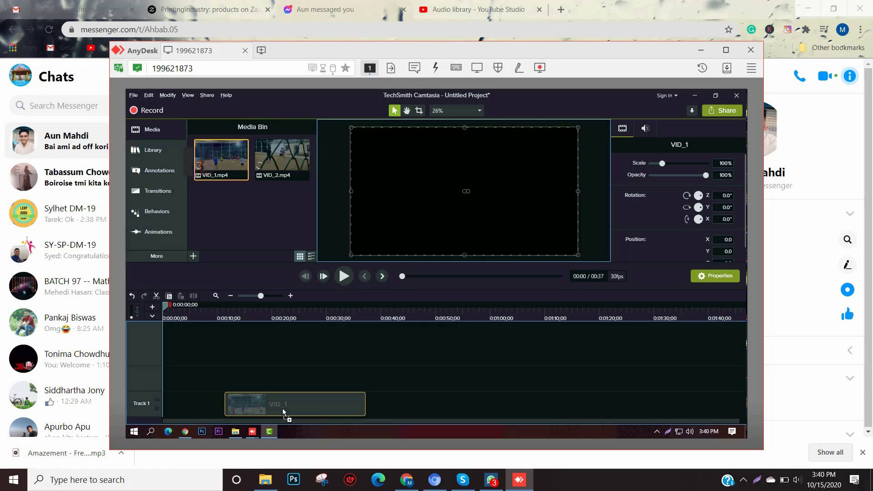
left_click_drag(282, 409, 281, 408)
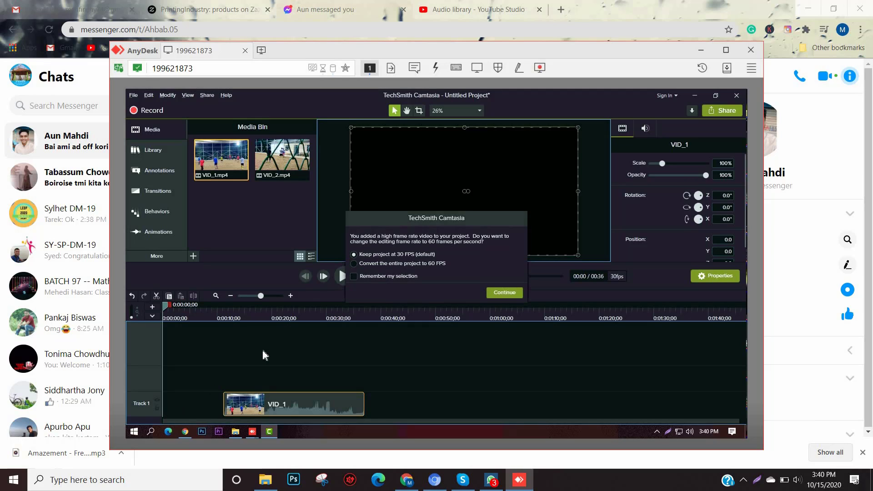
Step: Keep the project at 30 FPS and move VID_1 to start at 0:00 on Track 1
left_click(421, 266)
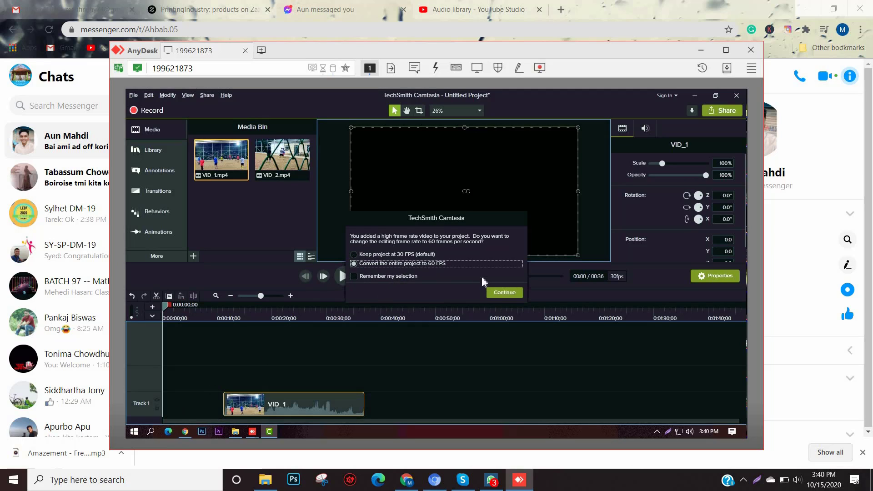
left_click(407, 254)
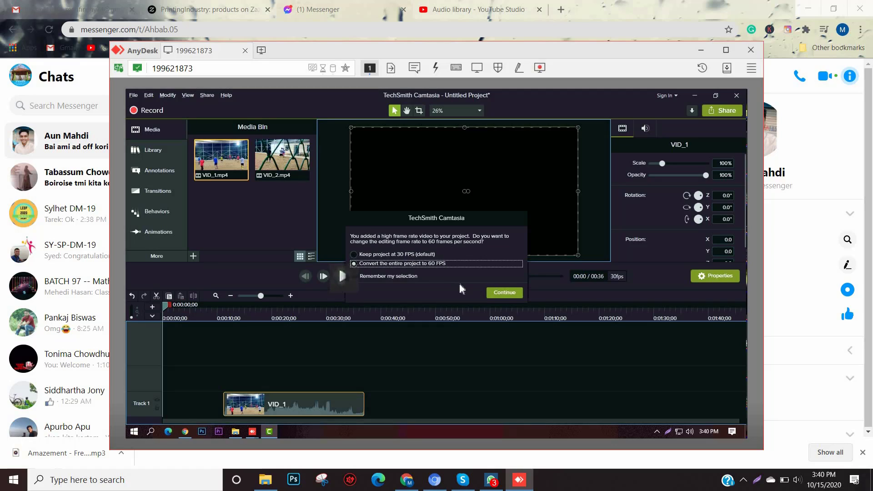
left_click(500, 292)
left_click_drag(285, 401, 165, 403)
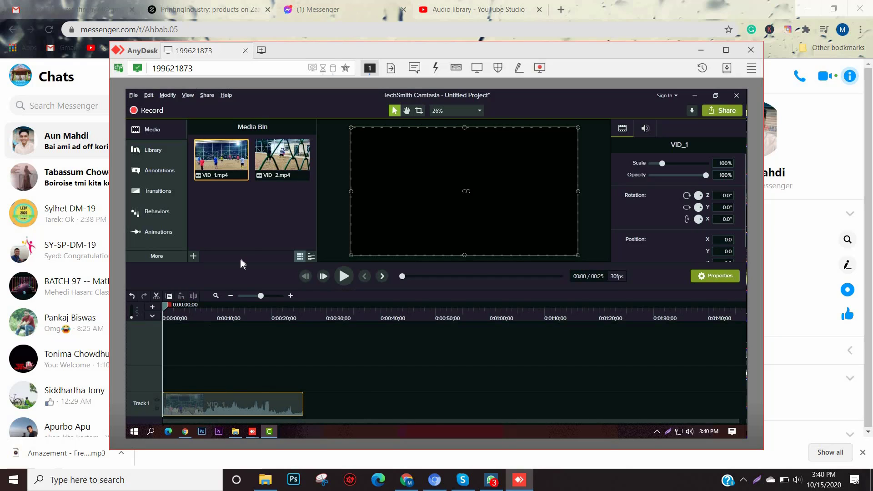
Step: Try placing VID_2 on the timeline, then switch to the Messenger chat
left_click(288, 164)
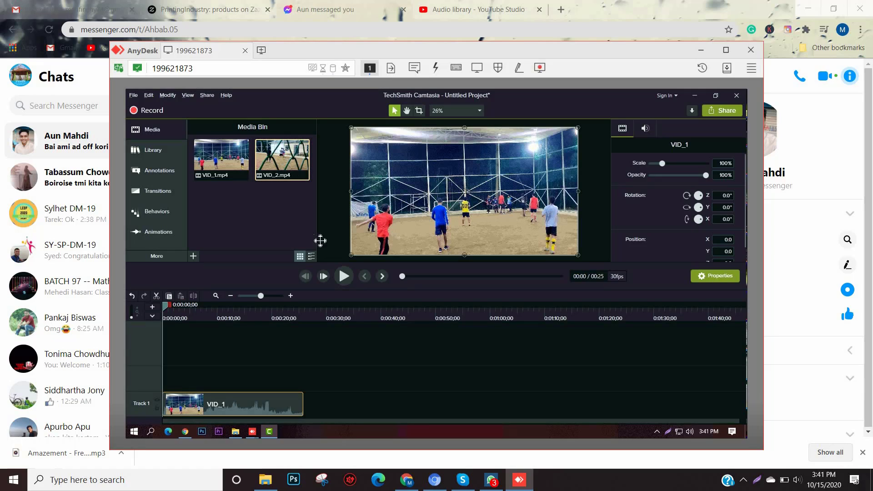
left_click_drag(311, 276, 325, 301)
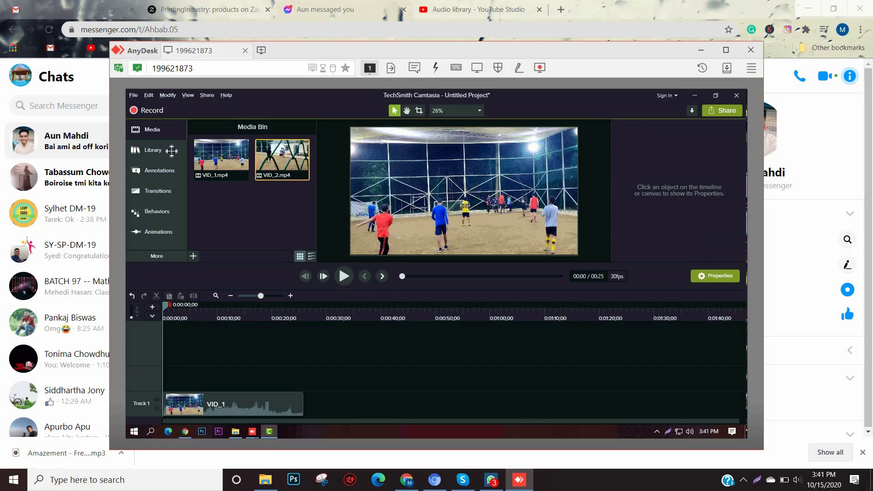
left_click(82, 152)
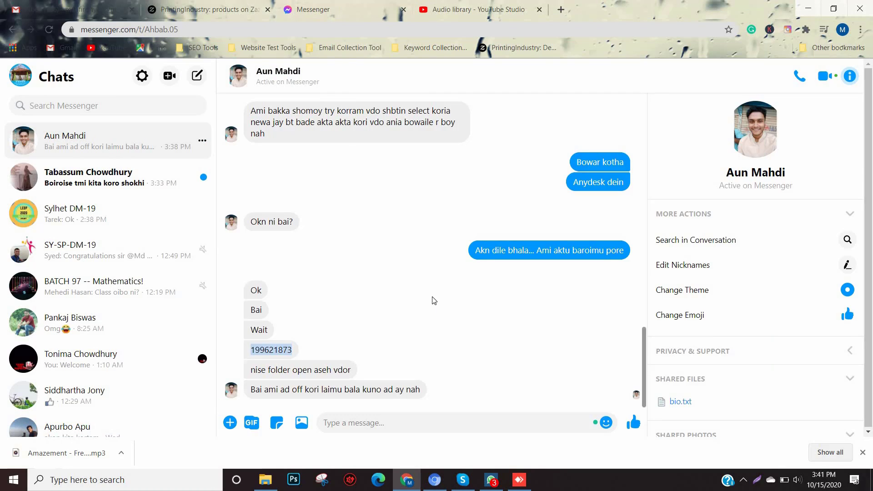
Step: Start a call in the Messenger chat and bring the AnyDesk Camtasia session back to the front
left_click(800, 79)
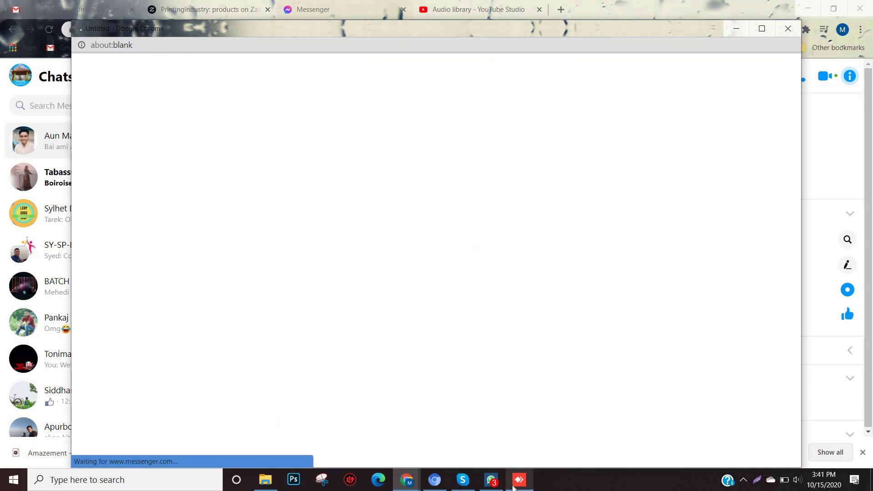
left_click(519, 480)
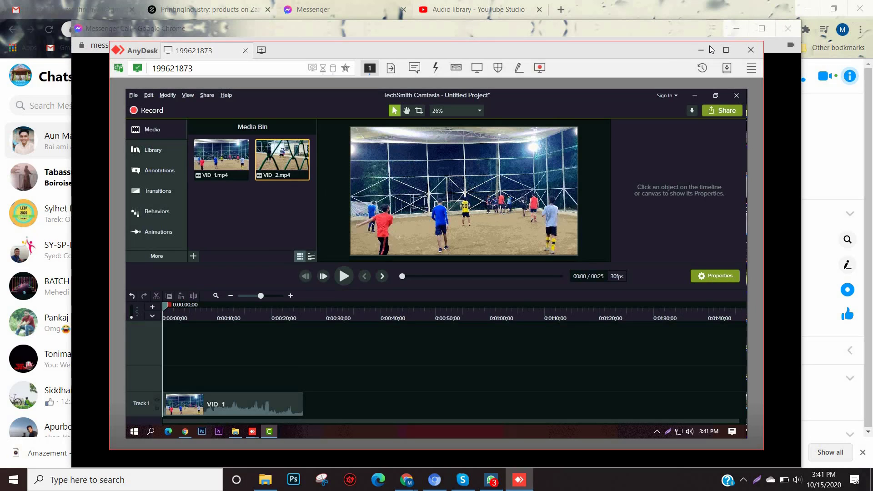
left_click(701, 50)
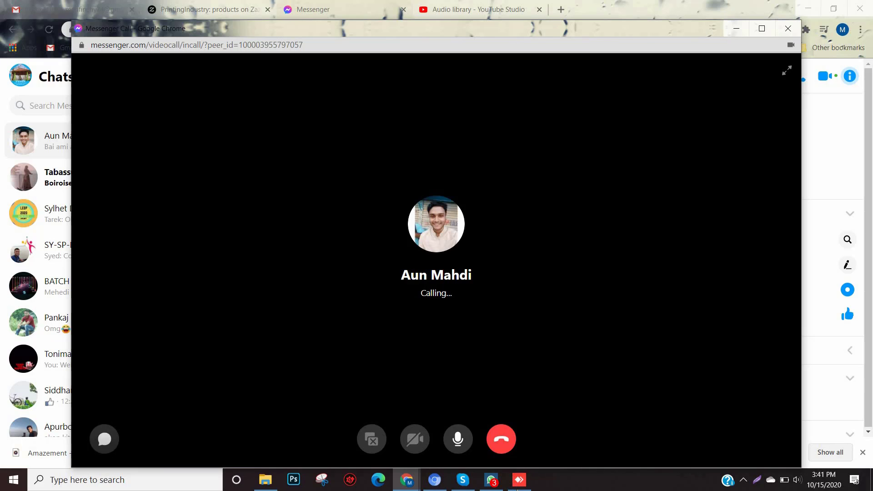
left_click(519, 482)
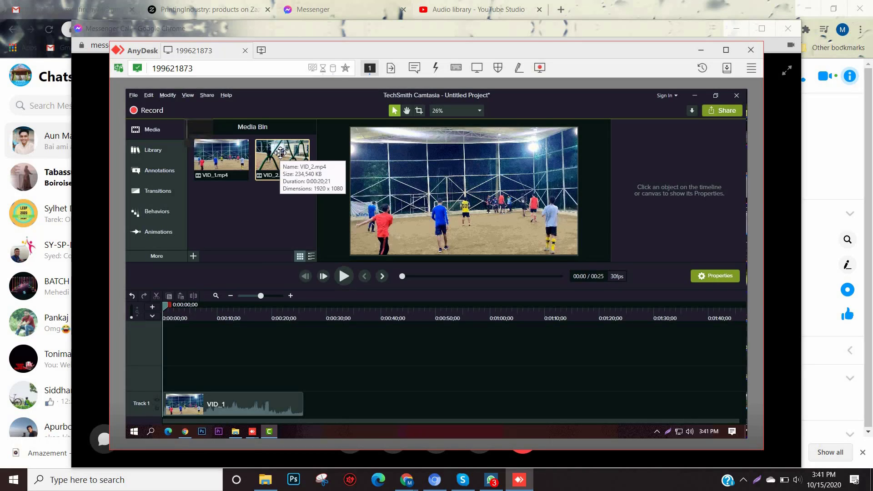
Step: Drag VID_2 onto Track 1 right after VID_1, bringing the project to 0:46
left_click_drag(281, 153, 267, 260)
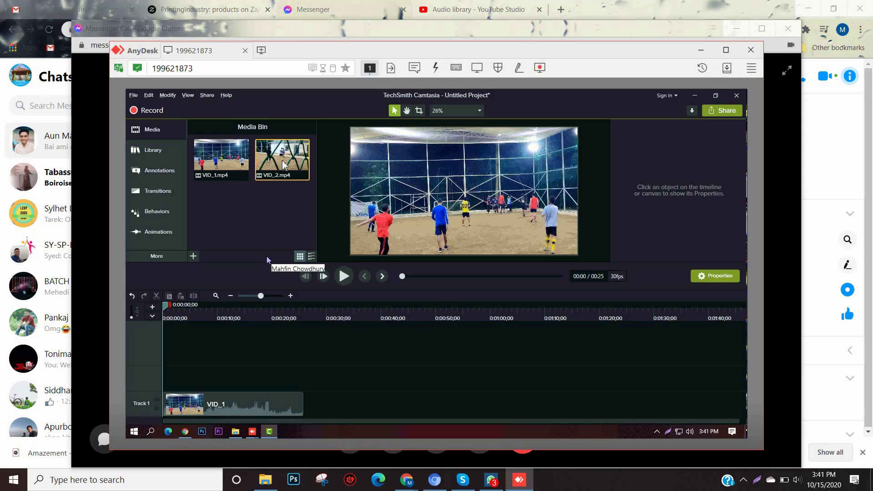
left_click_drag(289, 236, 301, 419)
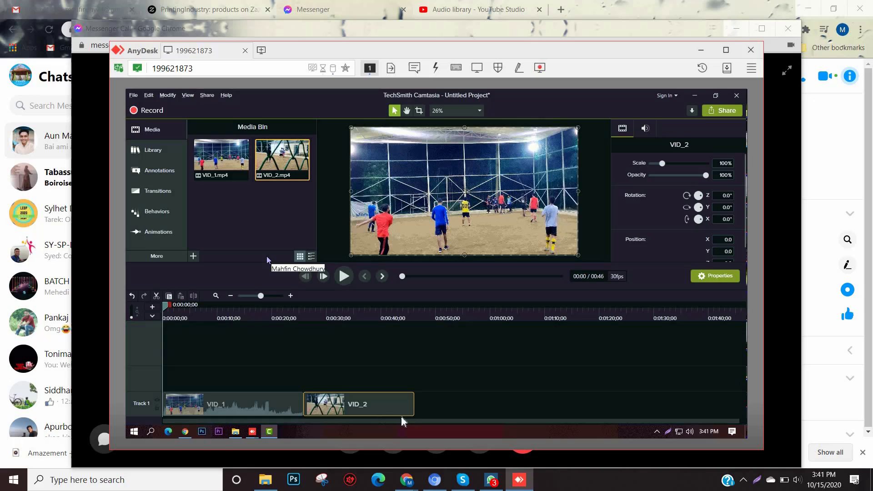
left_click(444, 418)
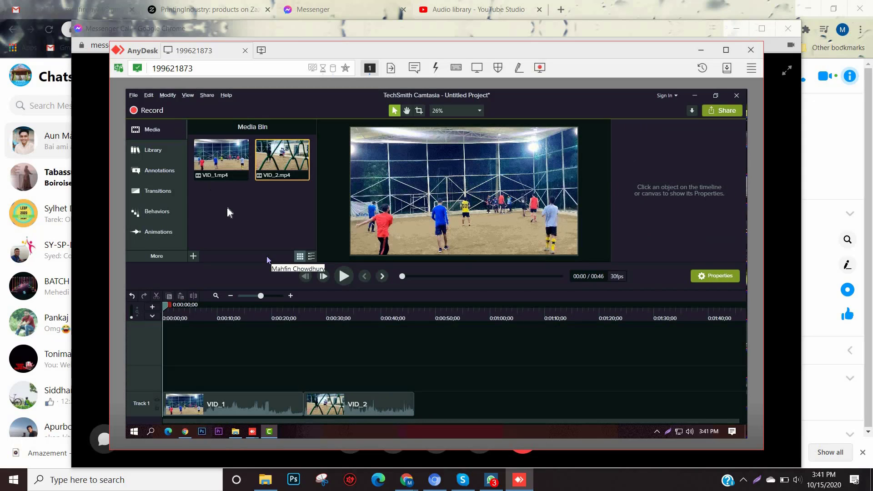
Step: Import VID_3 and VID_5 through Import Media, then drop VID_3 after VID_2 (0:49 total)
left_click(194, 257)
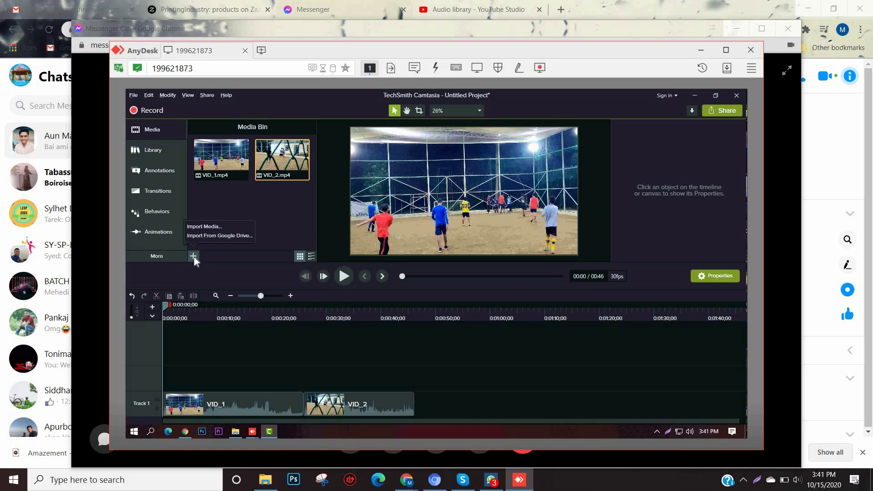
left_click(205, 226)
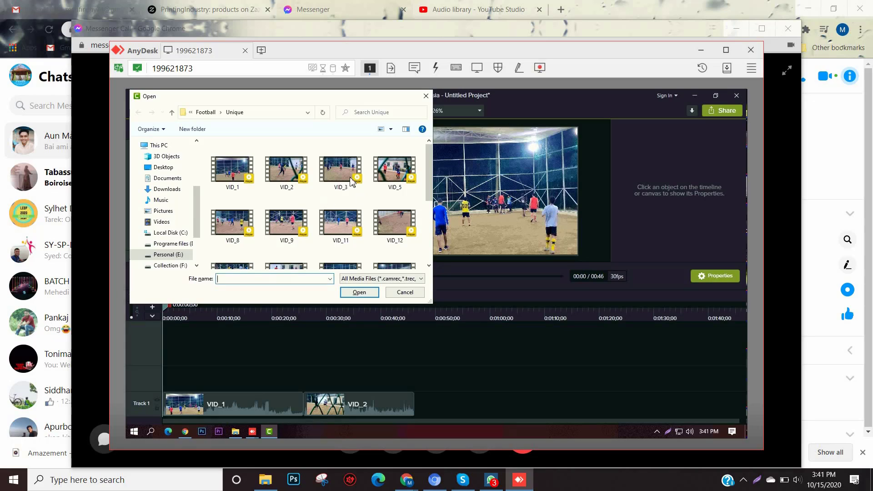
left_click(342, 175)
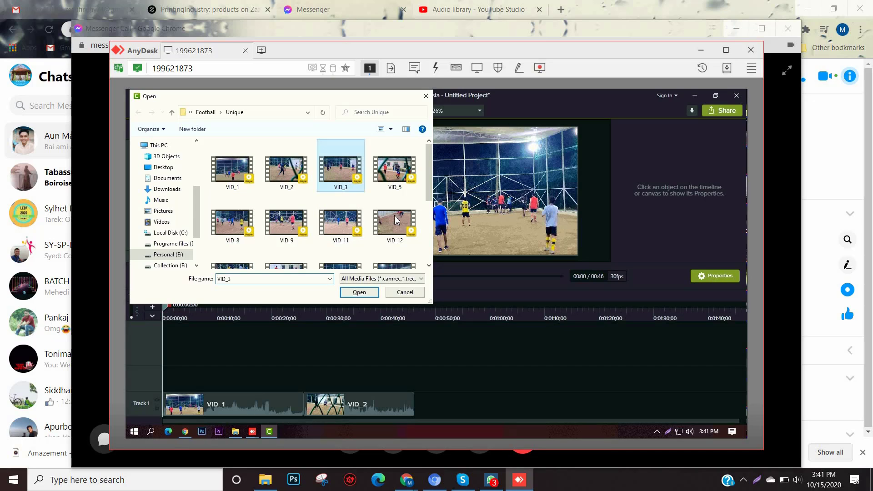
key("shift+Right")
left_click(359, 292)
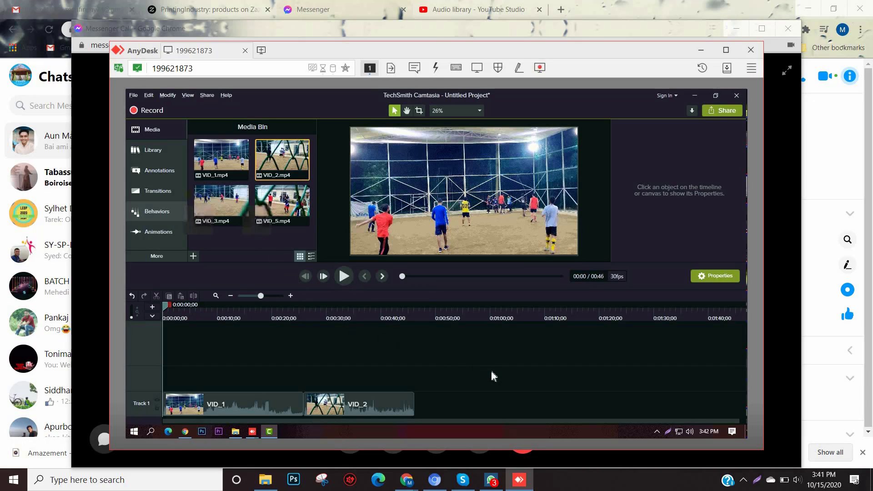
left_click(232, 203)
left_click_drag(290, 266, 416, 401)
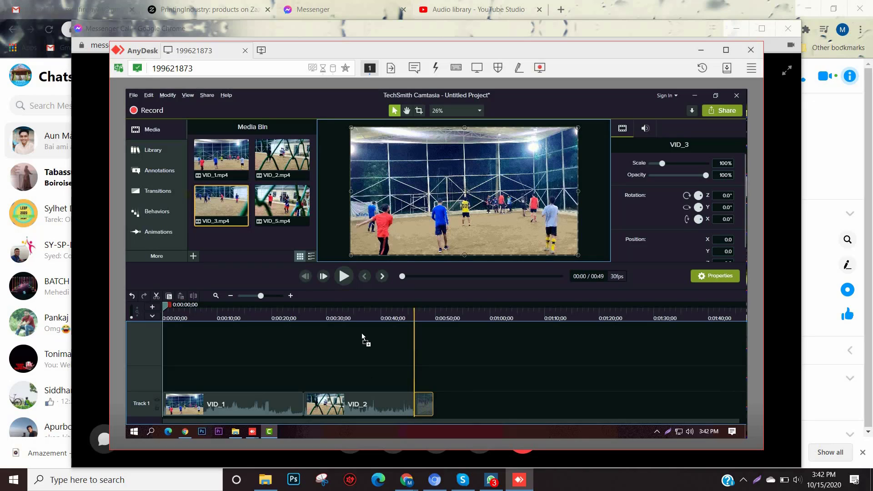
Step: Append VID_5 after VID_3 on Track 1, then play the 0:52 sequence and pause it
left_click_drag(290, 203, 434, 411)
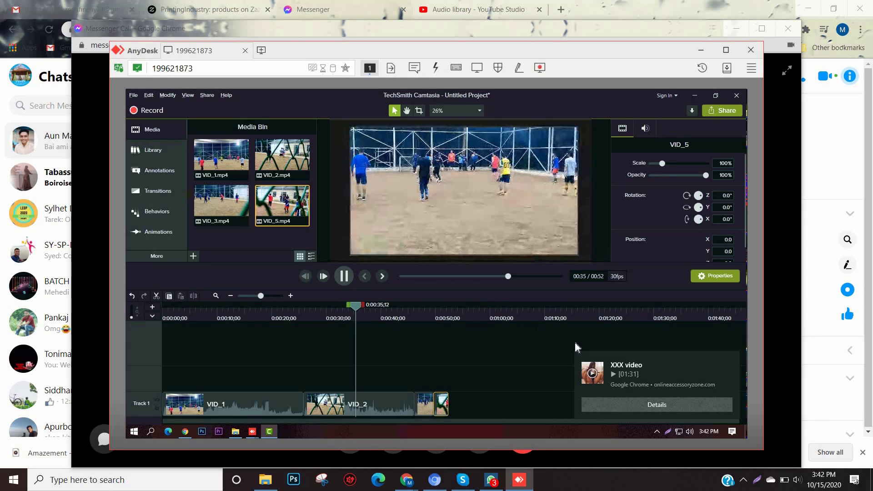
mouse_move(735, 360)
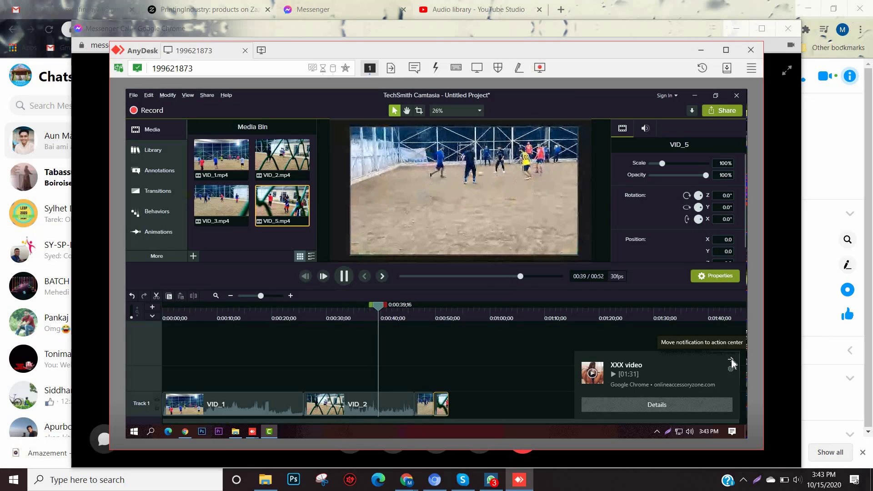
left_click(731, 360)
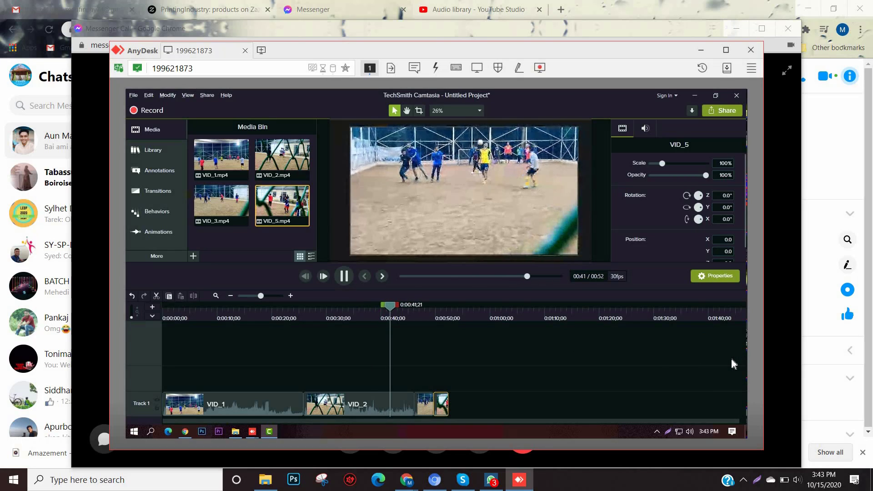
left_click(343, 281)
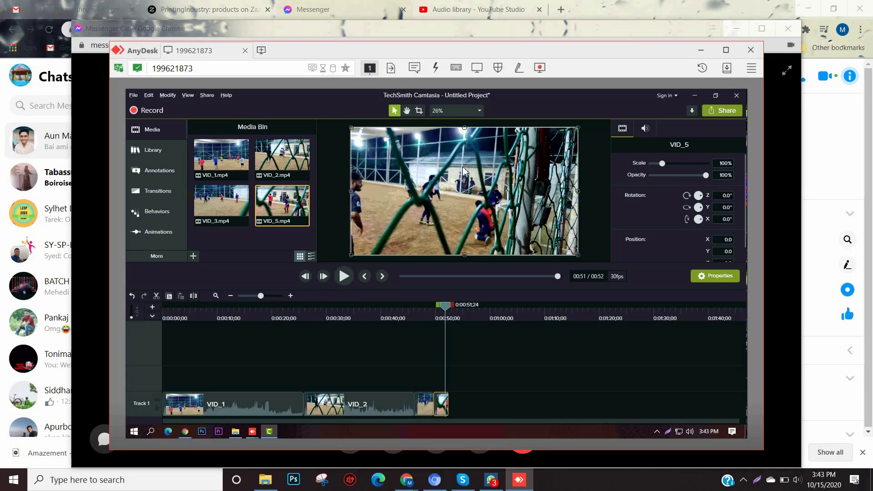
left_click(694, 96)
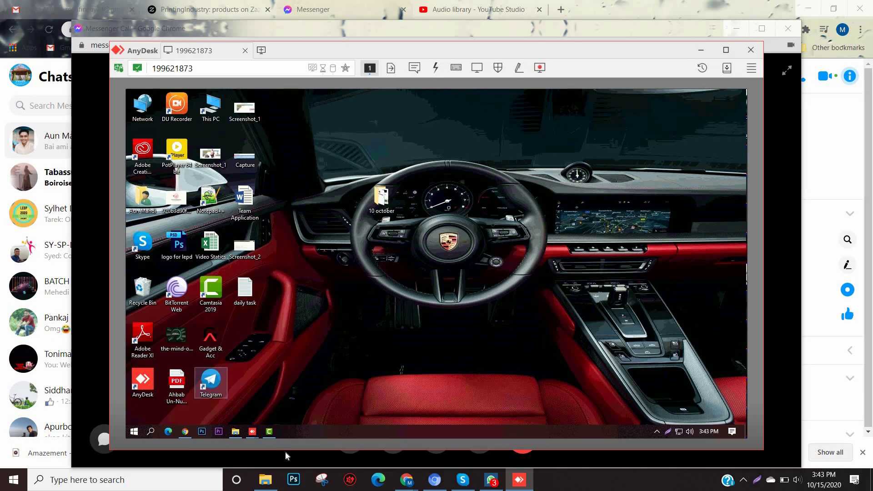
left_click(268, 435)
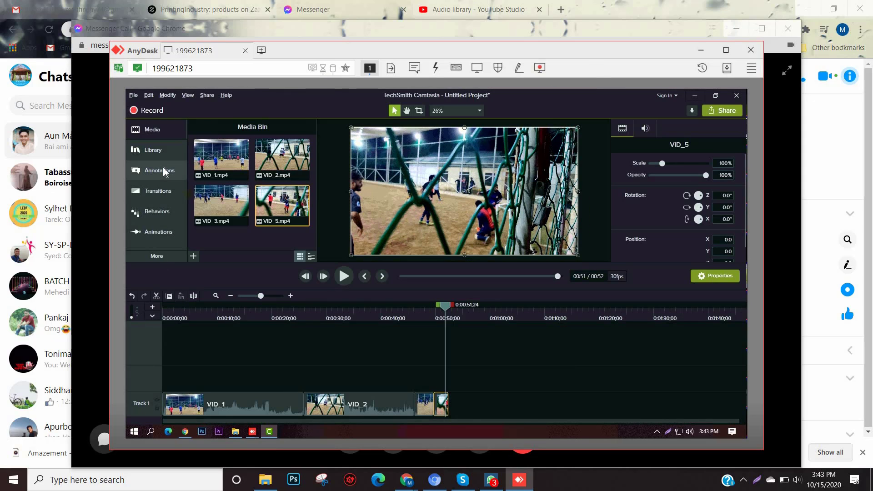
Step: Browse Annotations, Transitions and Behaviors, then show the Animations presets like Scale Up and Smart Focus
left_click(159, 233)
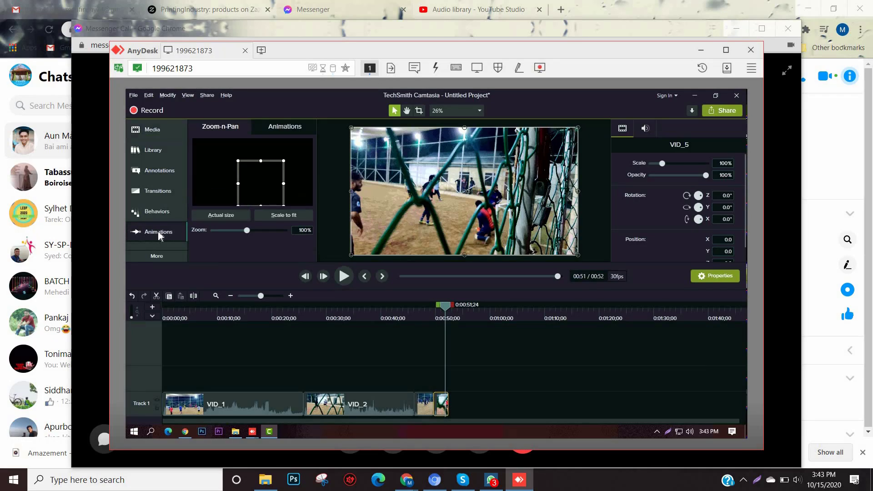
left_click(164, 170)
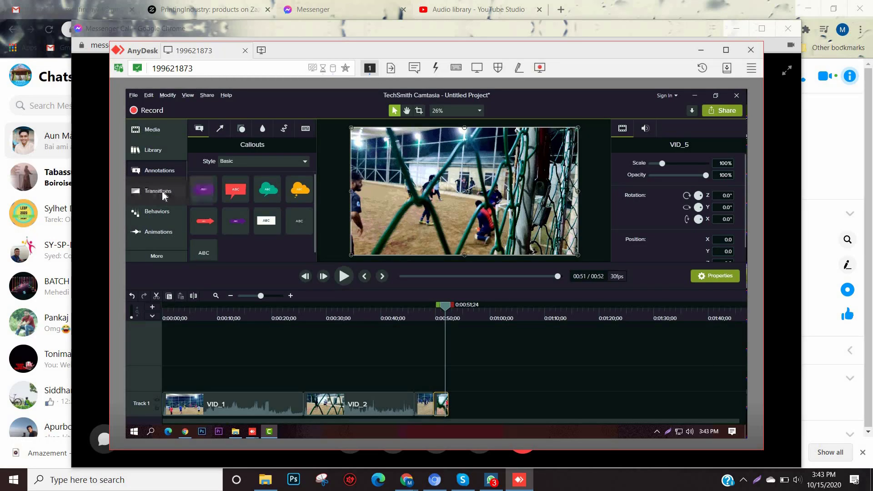
left_click(163, 195)
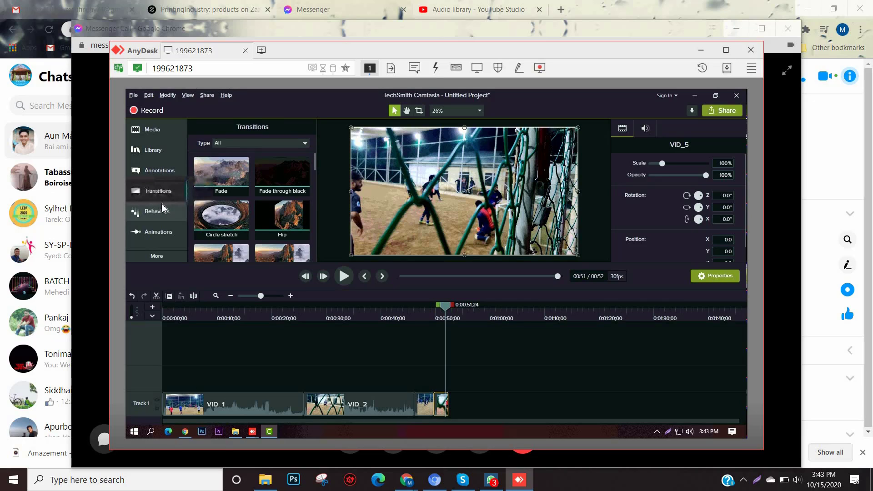
left_click(163, 210)
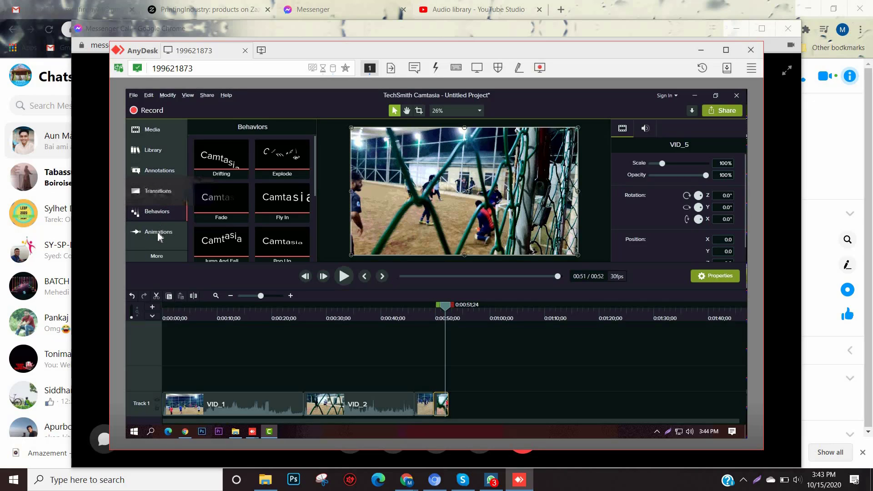
left_click(158, 233)
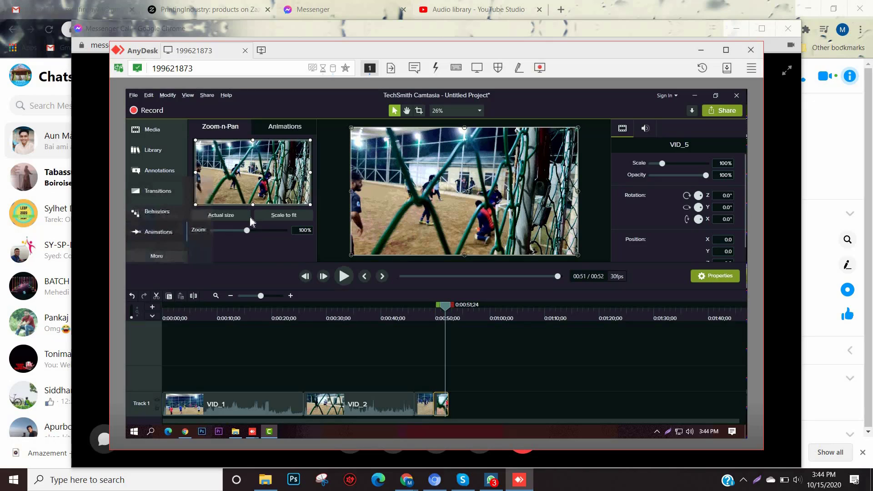
left_click(300, 133)
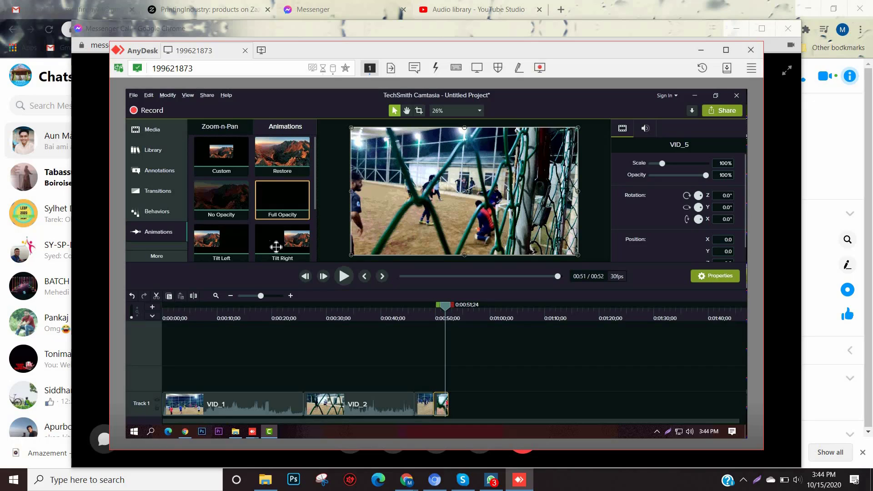
scroll(306, 223, "down", 3)
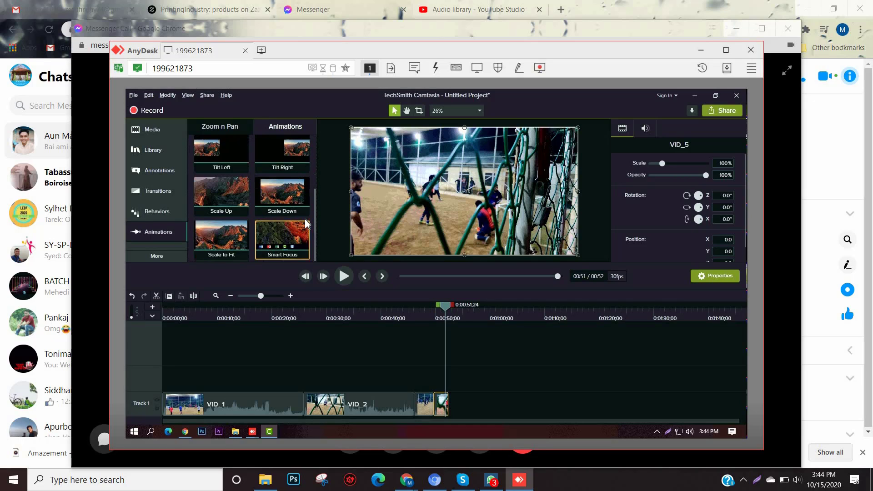